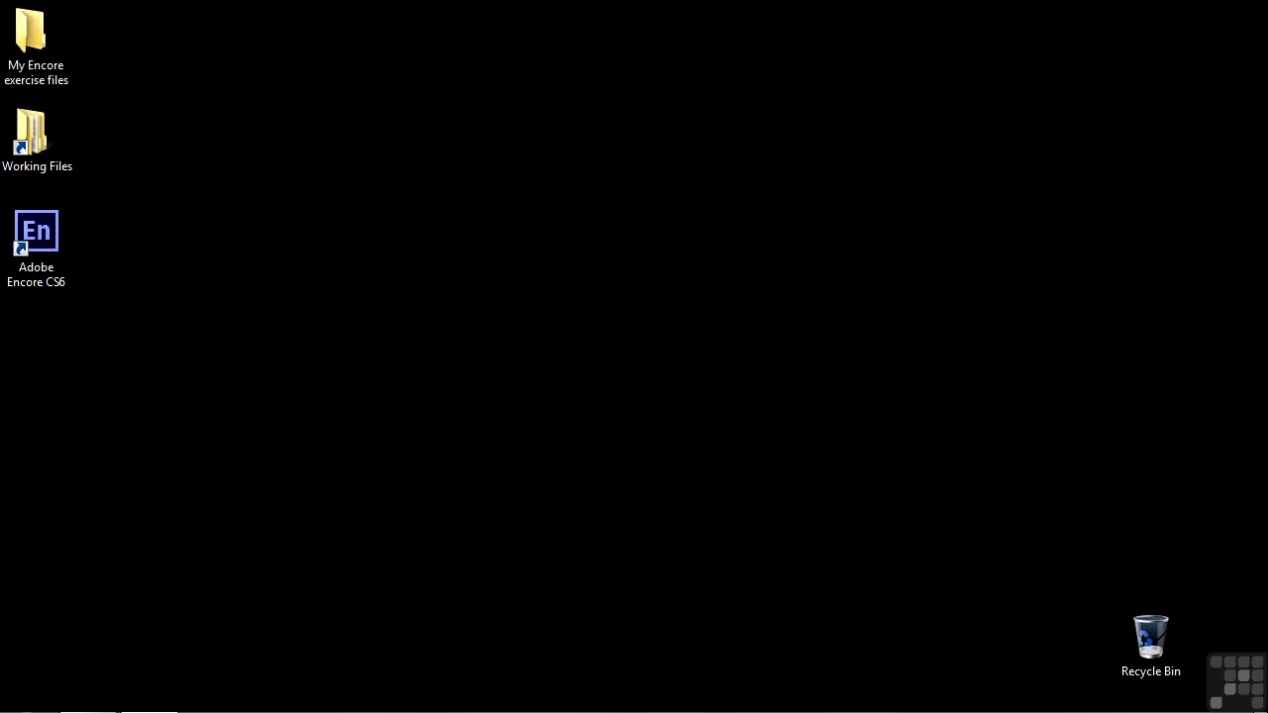
Launch Encore CS6 and create a new project named AVCHD.
double_click(56, 243)
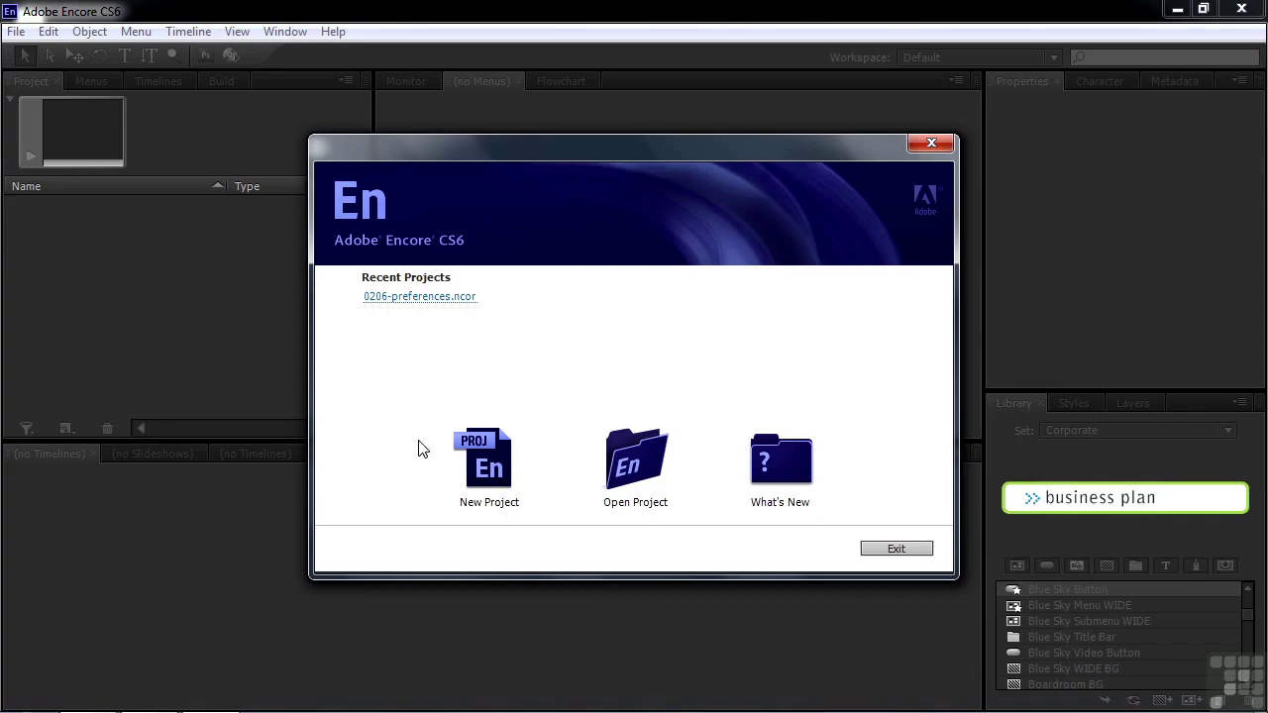
click(477, 466)
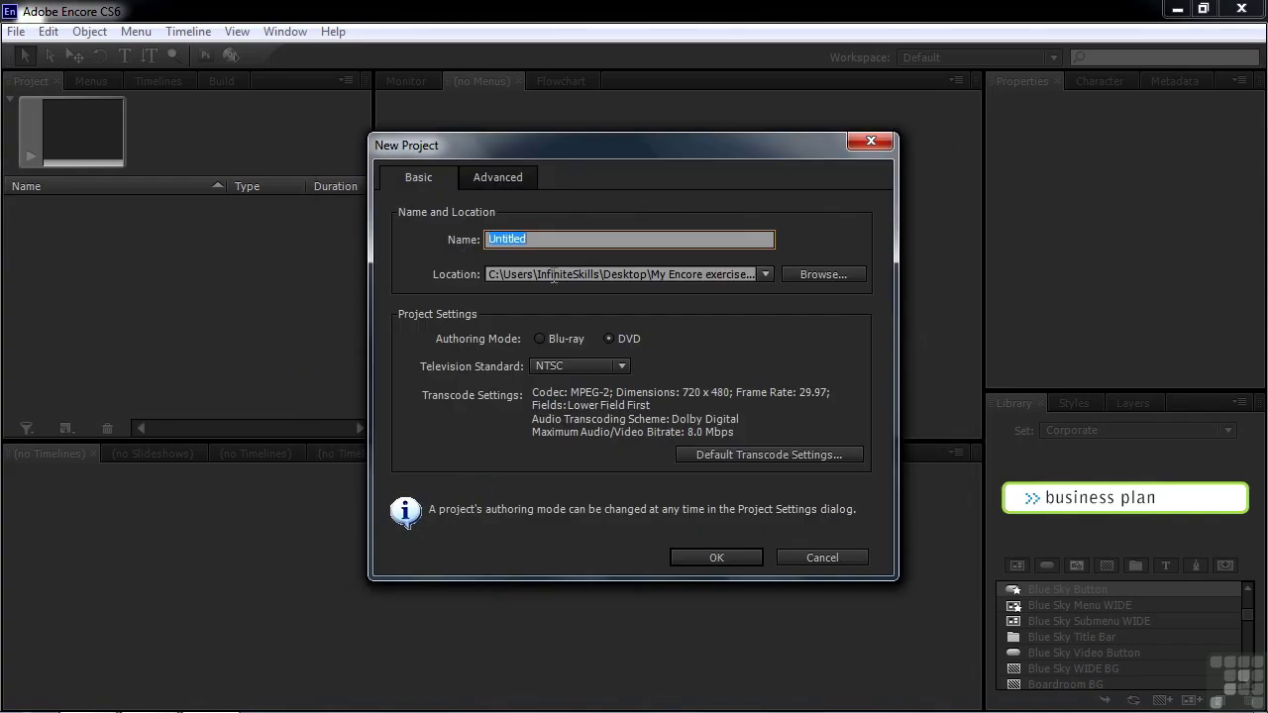
text(AVCHD)
click(713, 552)
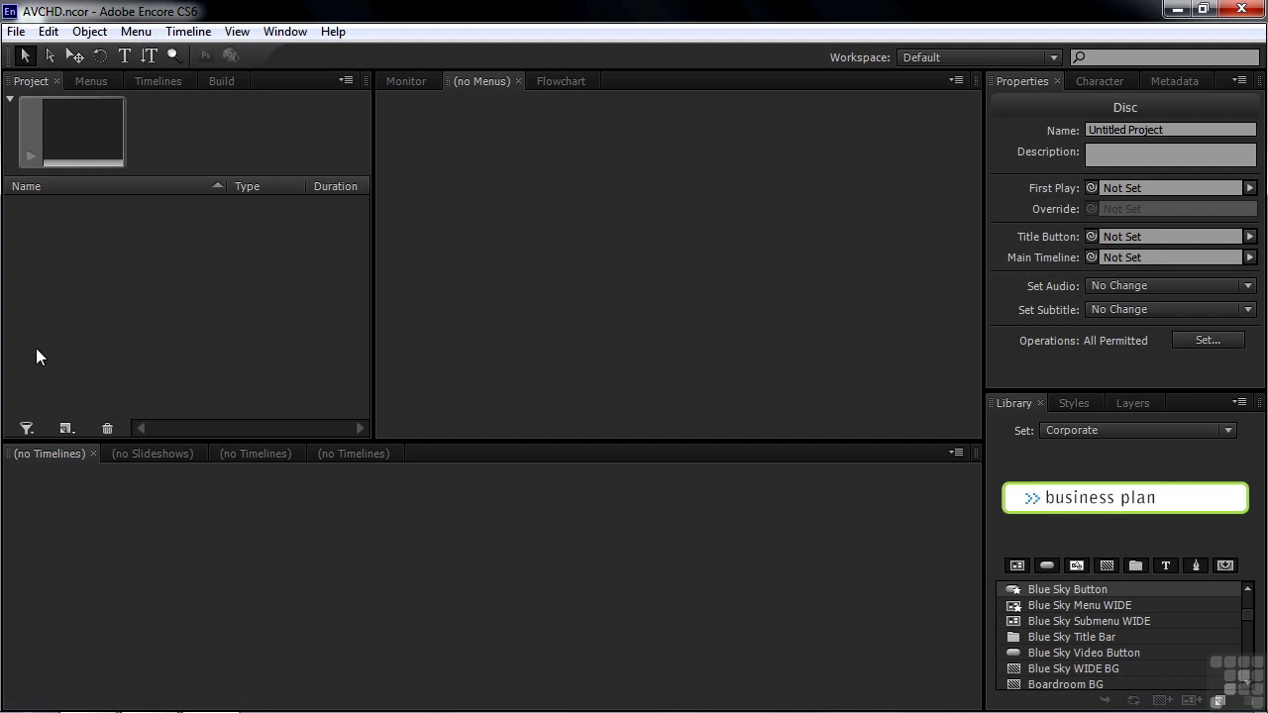
Import avchd-1.MTS from Working Files > AVCHD clips as a new timeline.
right_click(38, 263)
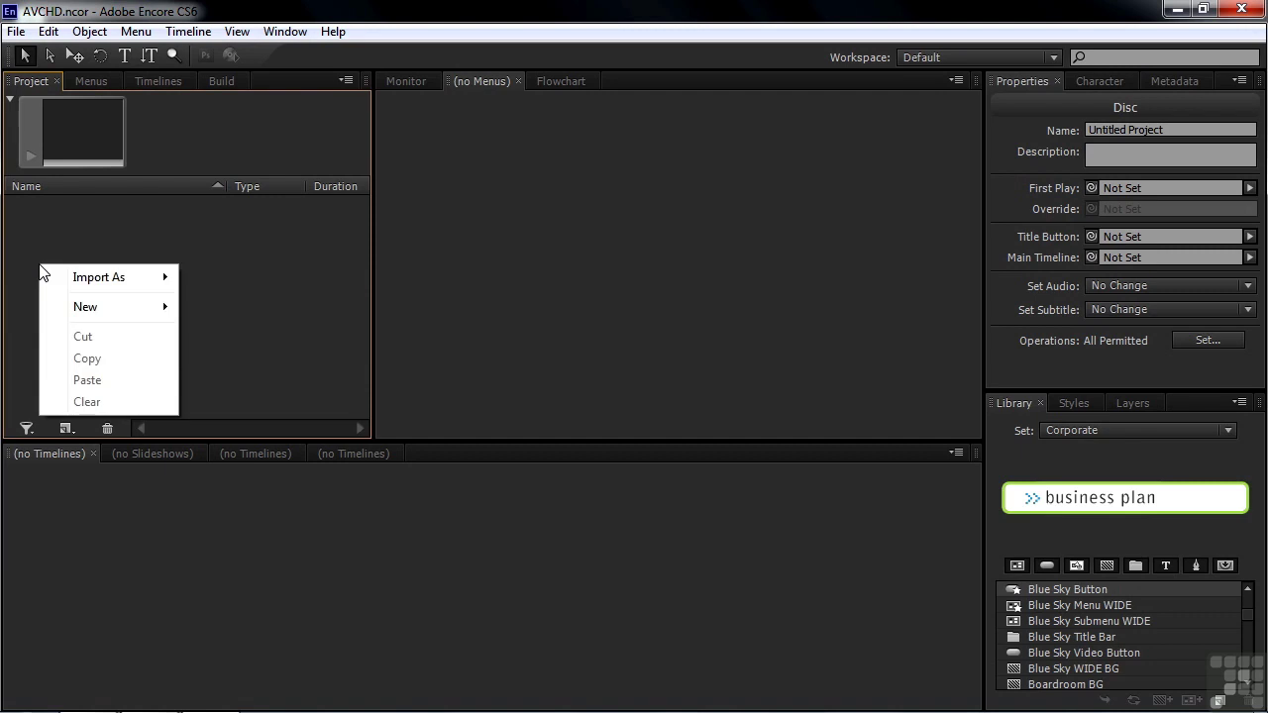
click(51, 129)
click(16, 31)
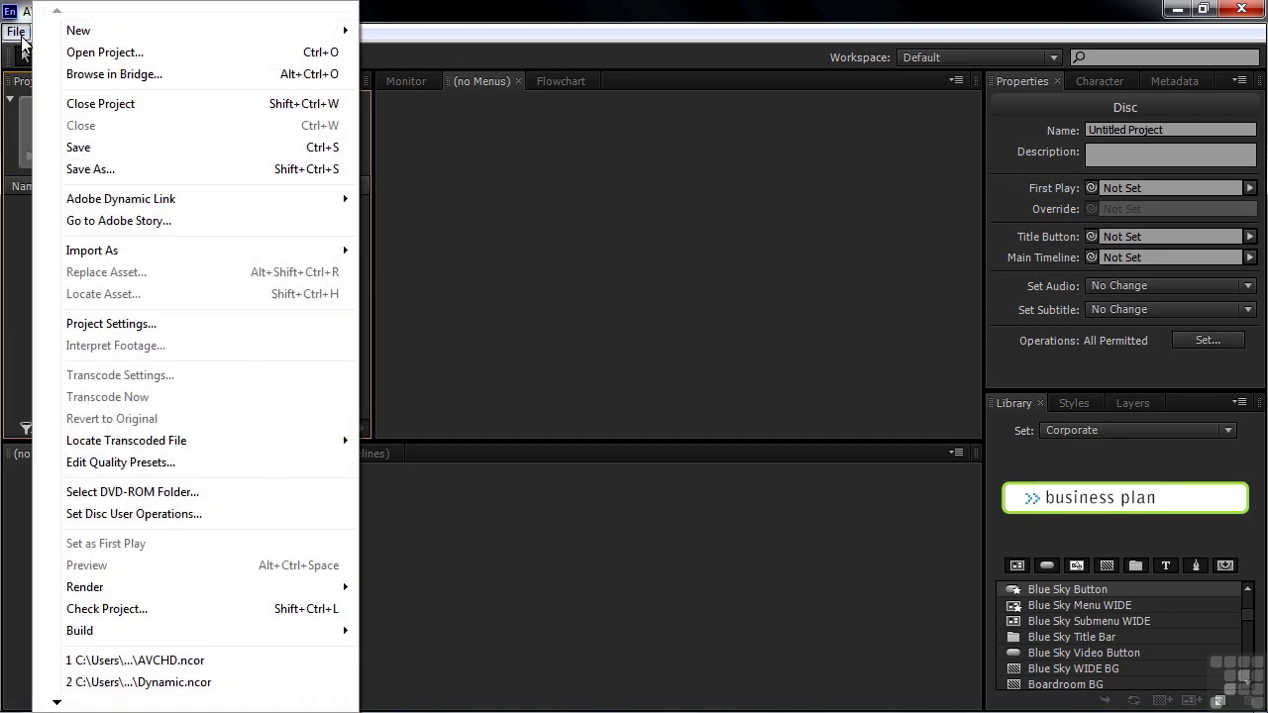
mouse_move(95, 255)
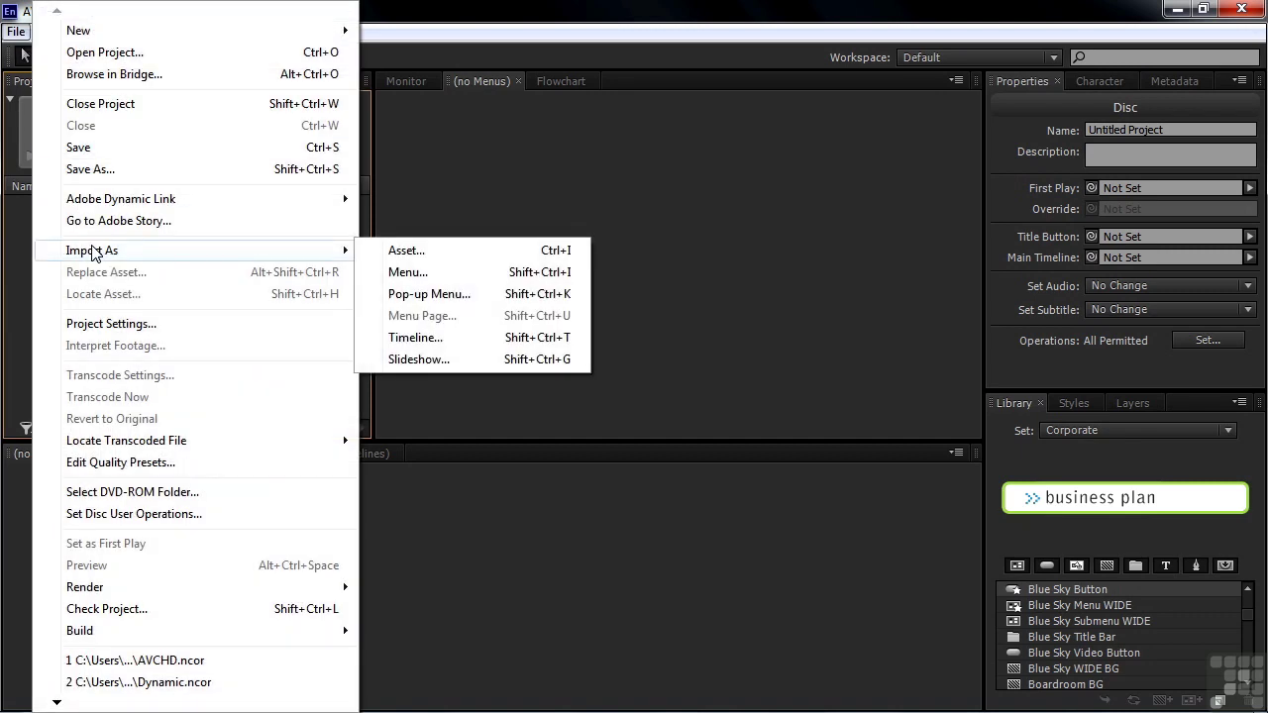
click(414, 338)
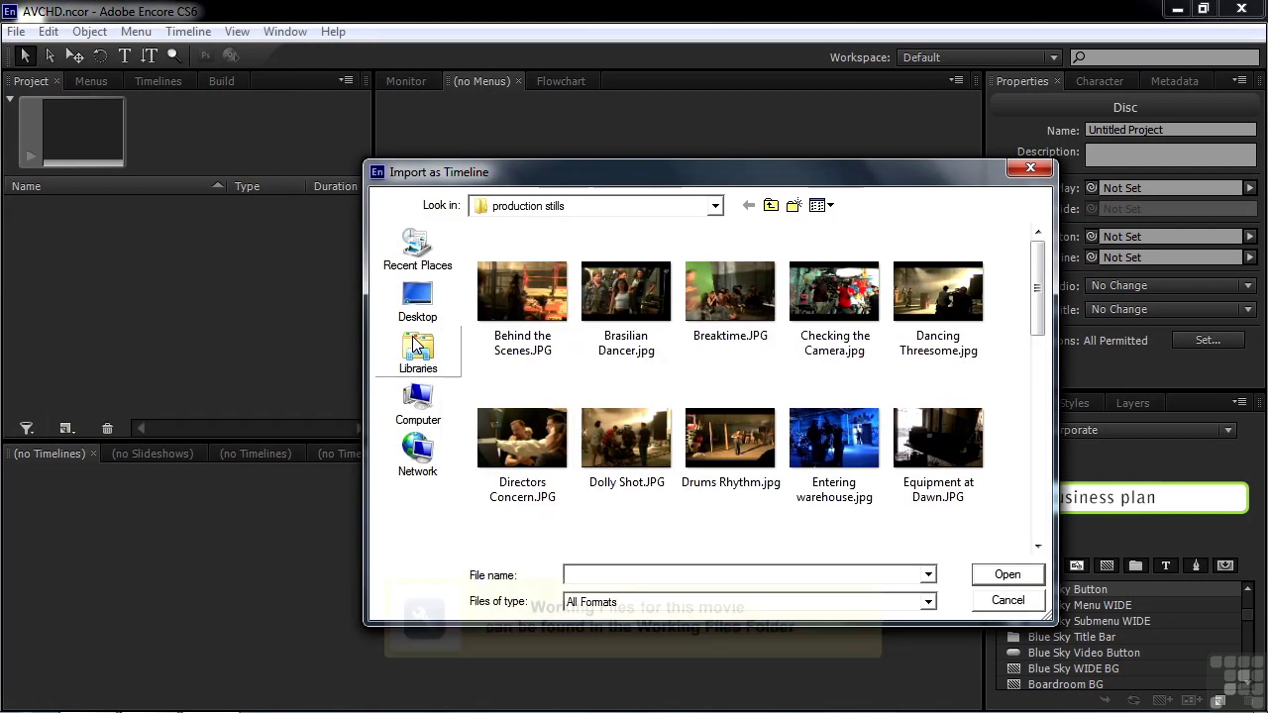
click(770, 207)
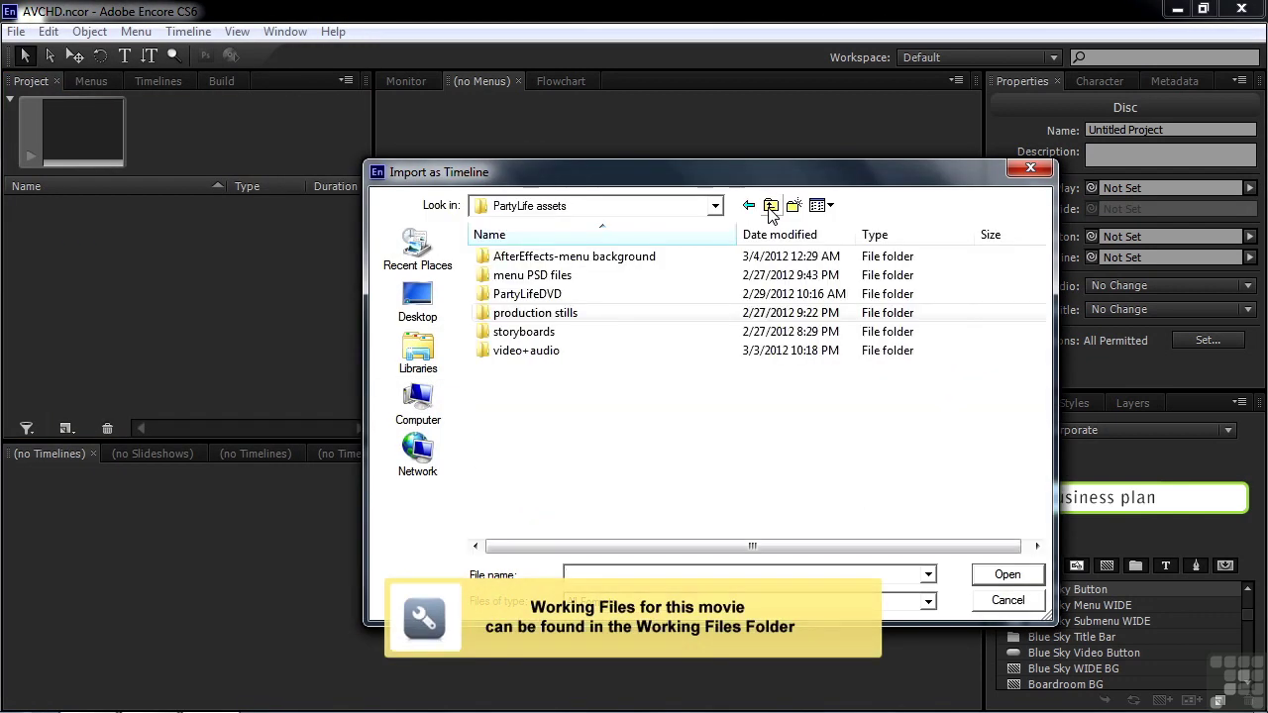
click(771, 207)
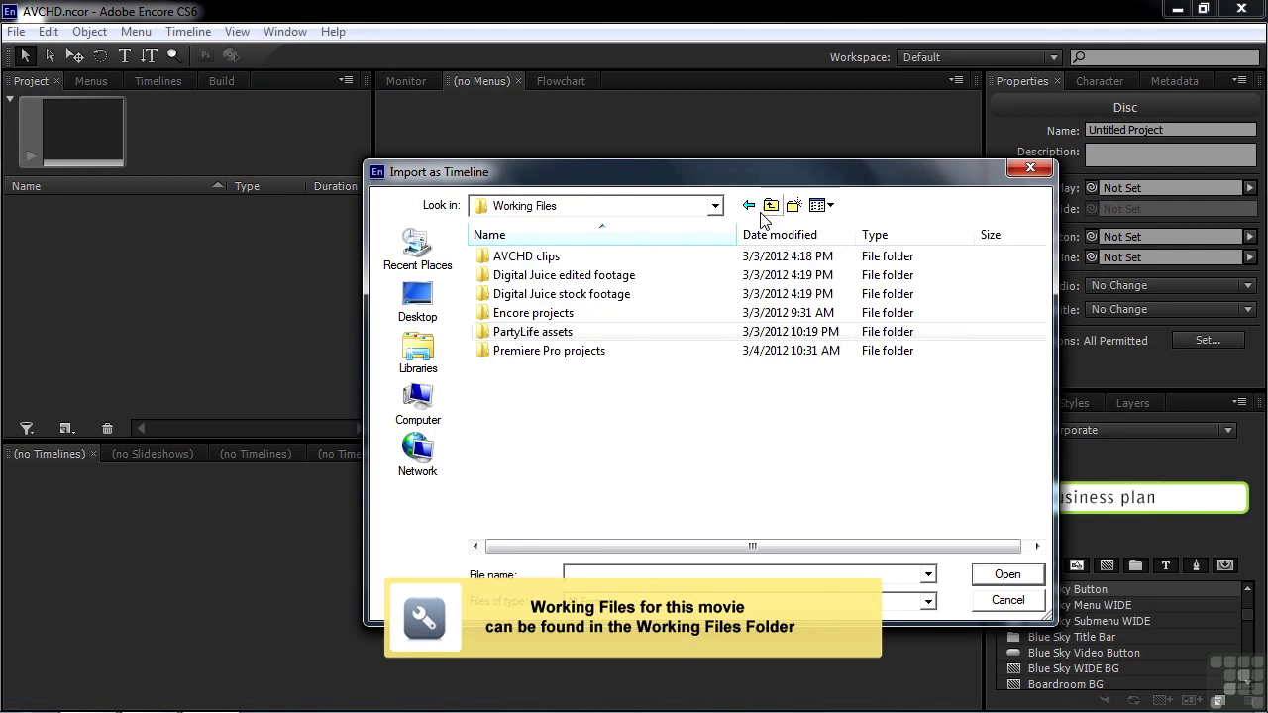
double_click(483, 260)
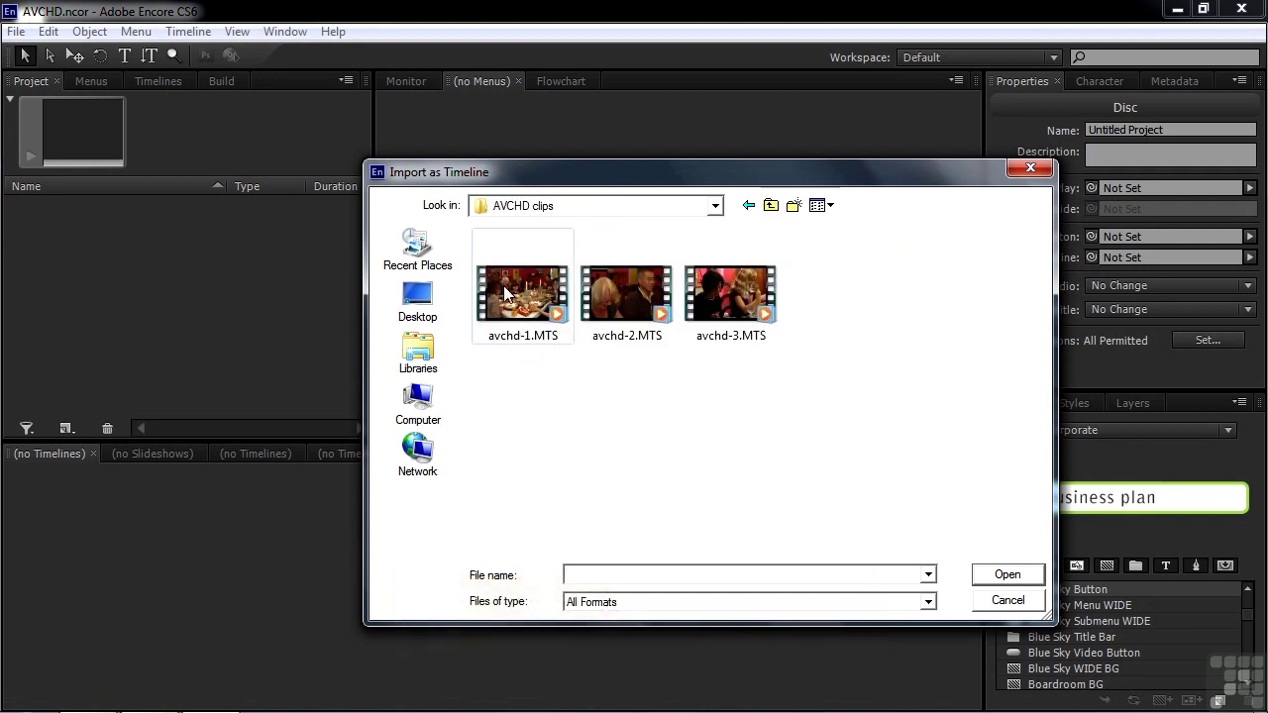
click(503, 285)
click(1020, 577)
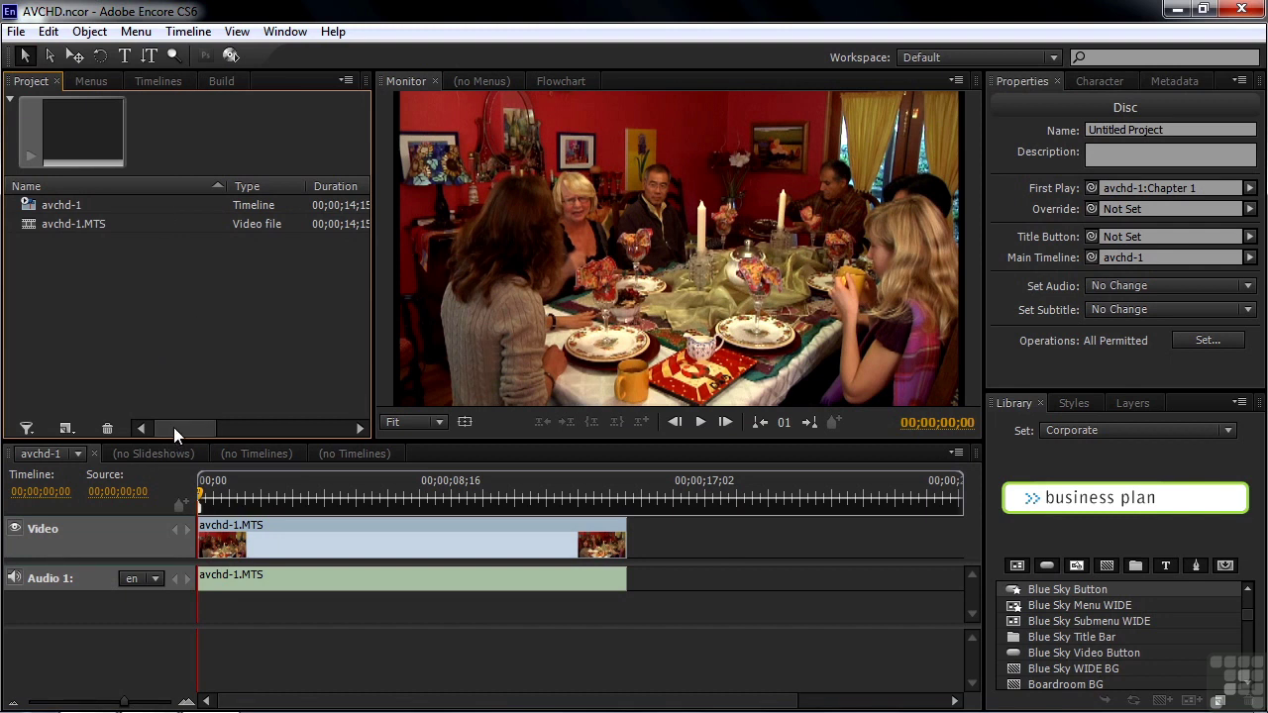
Widen both Blu-ray Transcode columns so avchd-1.MTS reads Don't Transcode in full.
drag(173, 426, 238, 451)
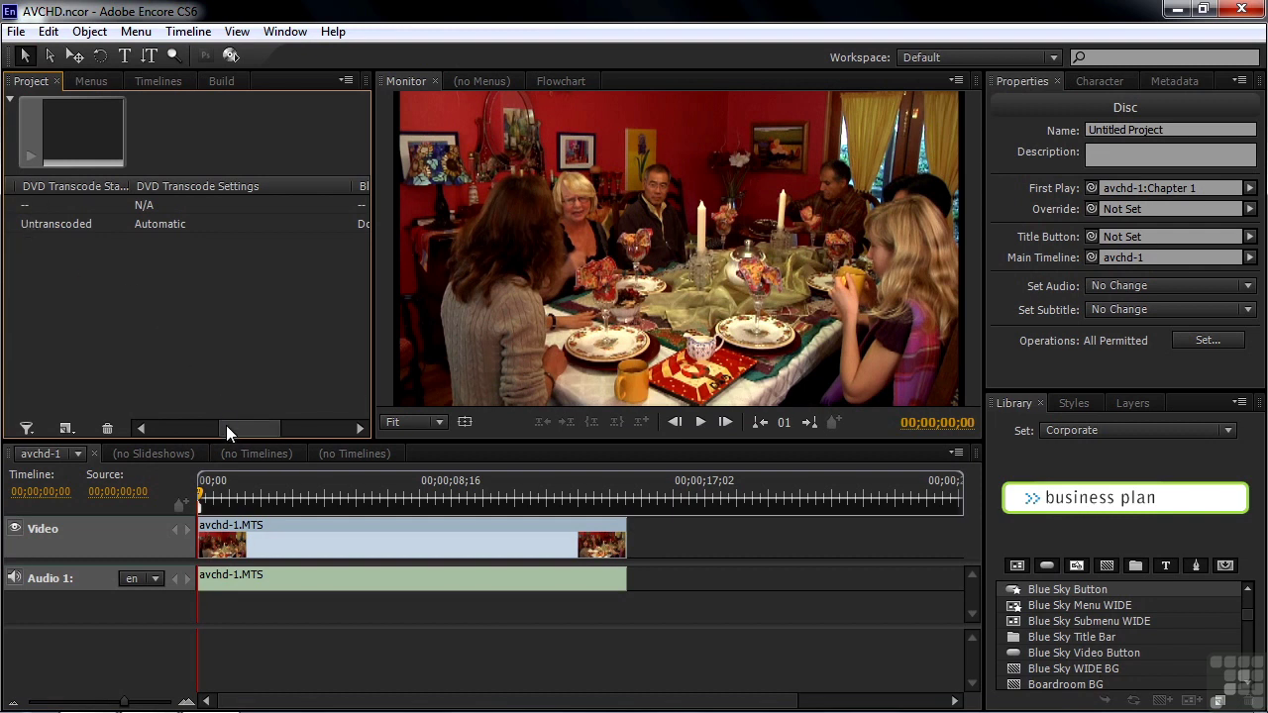
drag(226, 425, 268, 435)
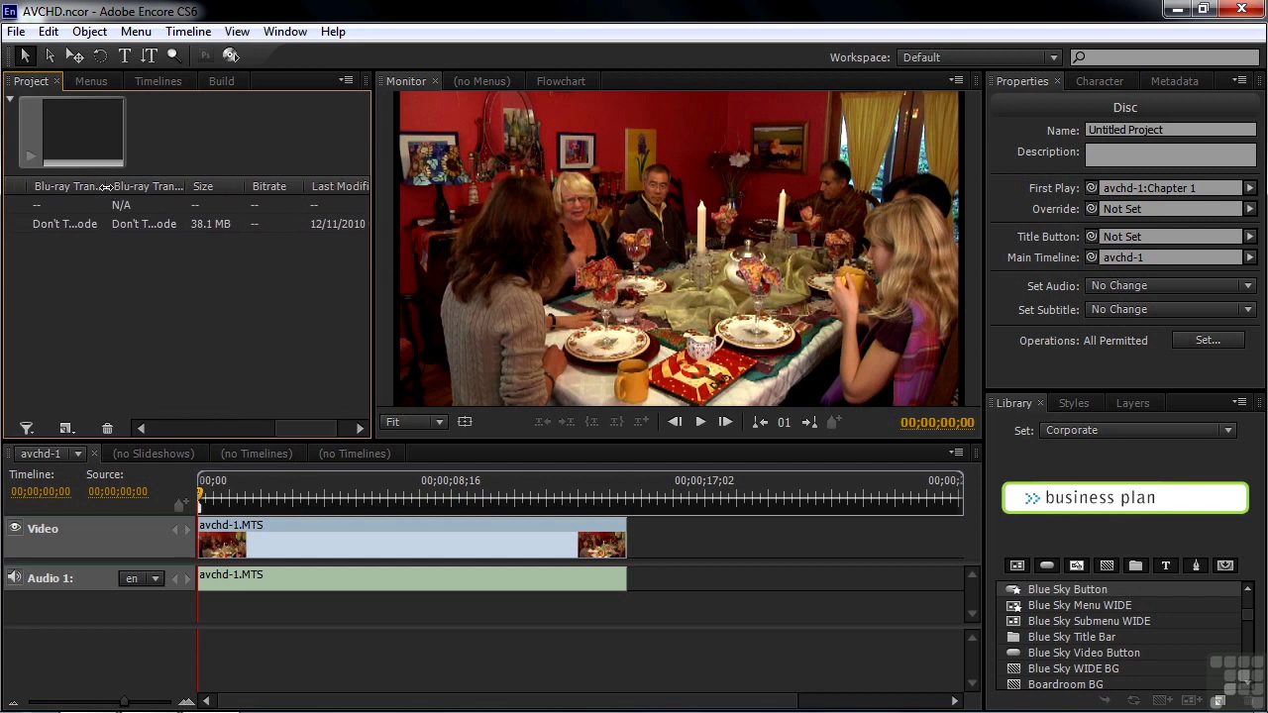
drag(106, 187, 121, 191)
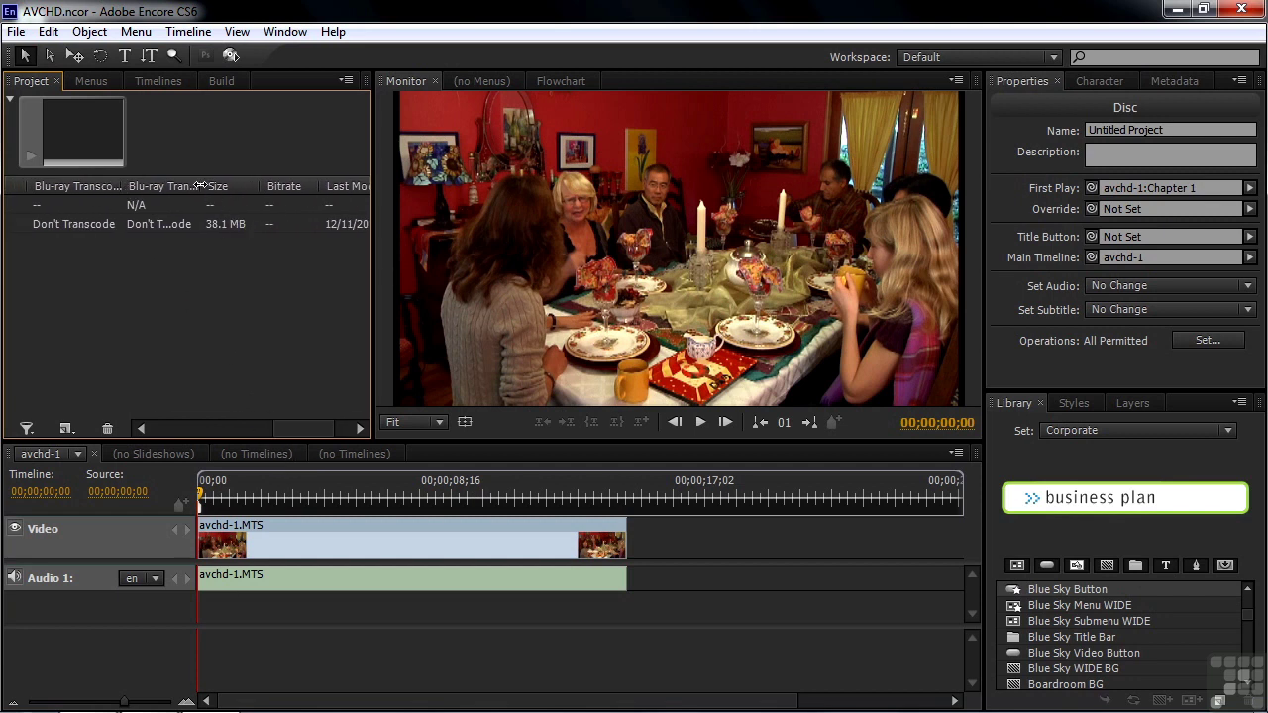
drag(200, 186, 218, 188)
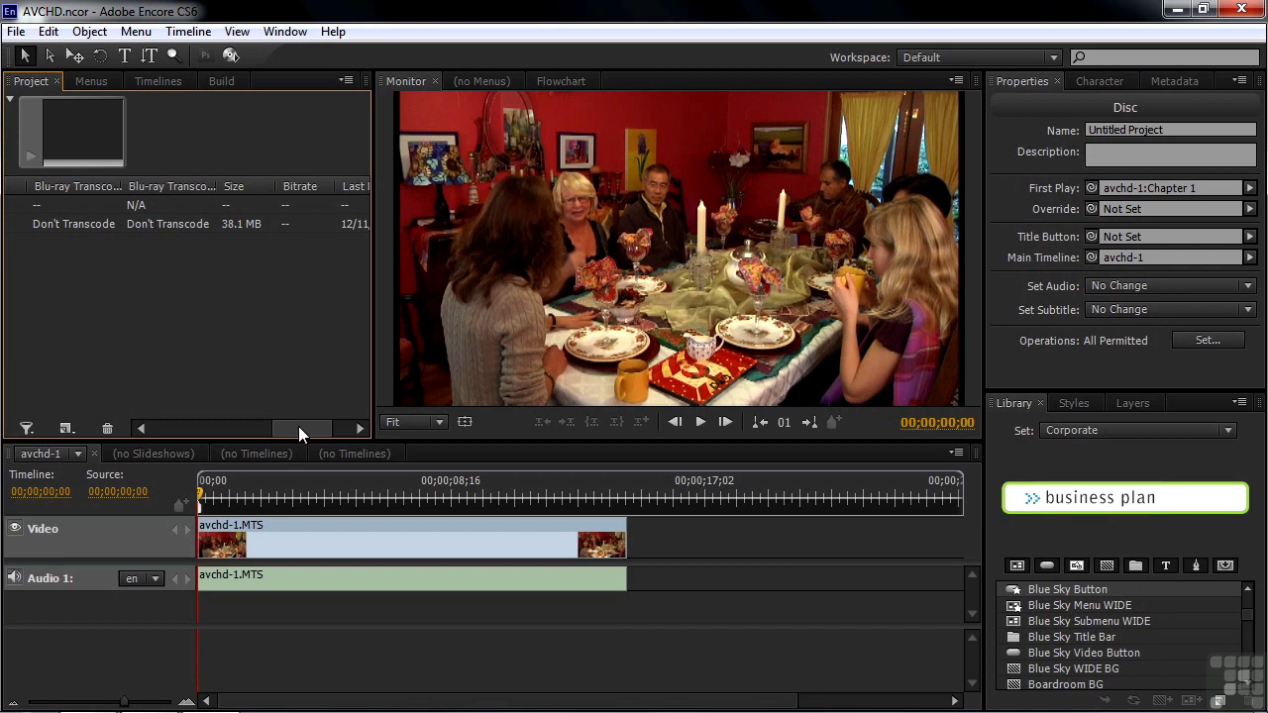
drag(298, 426, 149, 427)
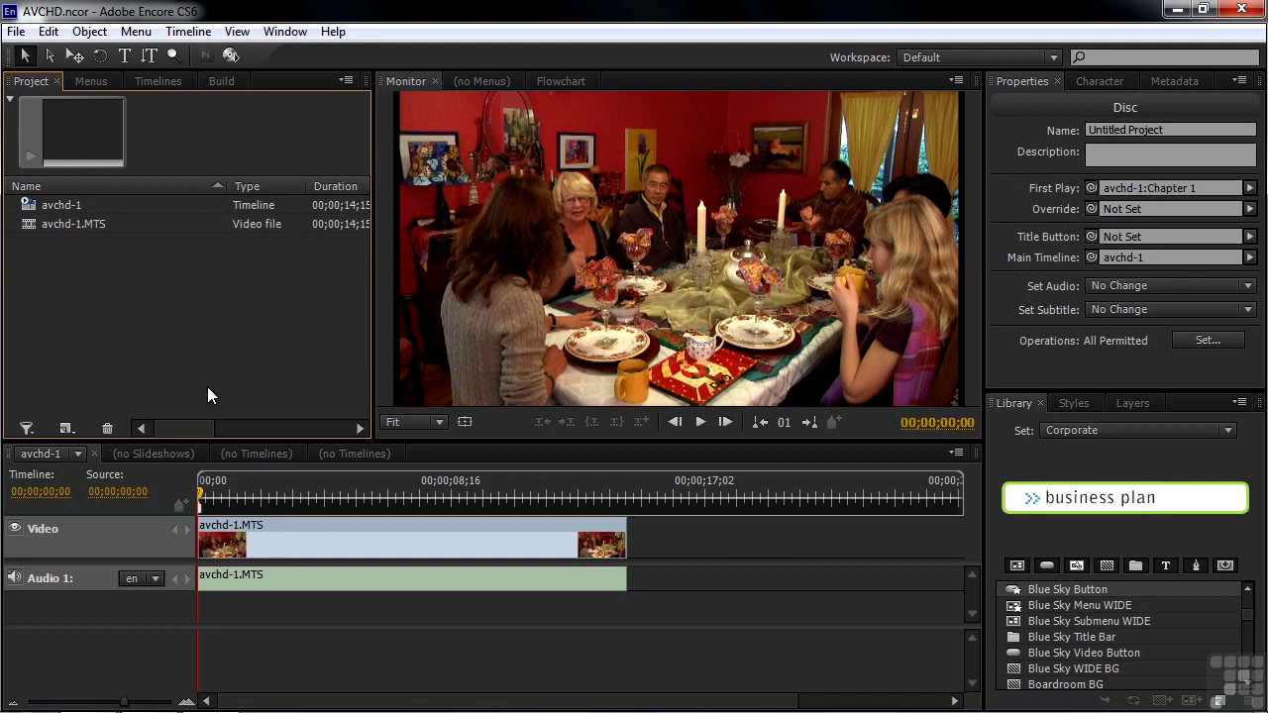
Import avchd-2.MTS and avchd-3.MTS as video assets through the Import as Asset dialog.
double_click(132, 301)
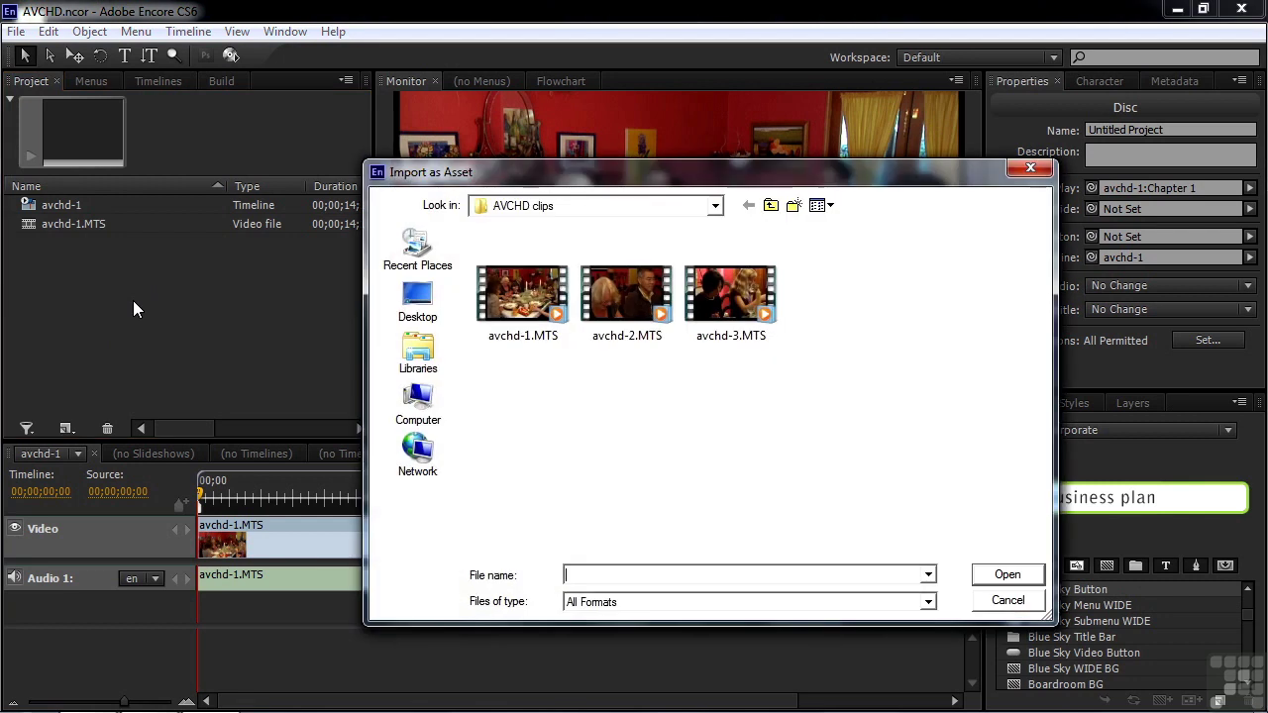
click(639, 289)
ctrl+click(725, 313)
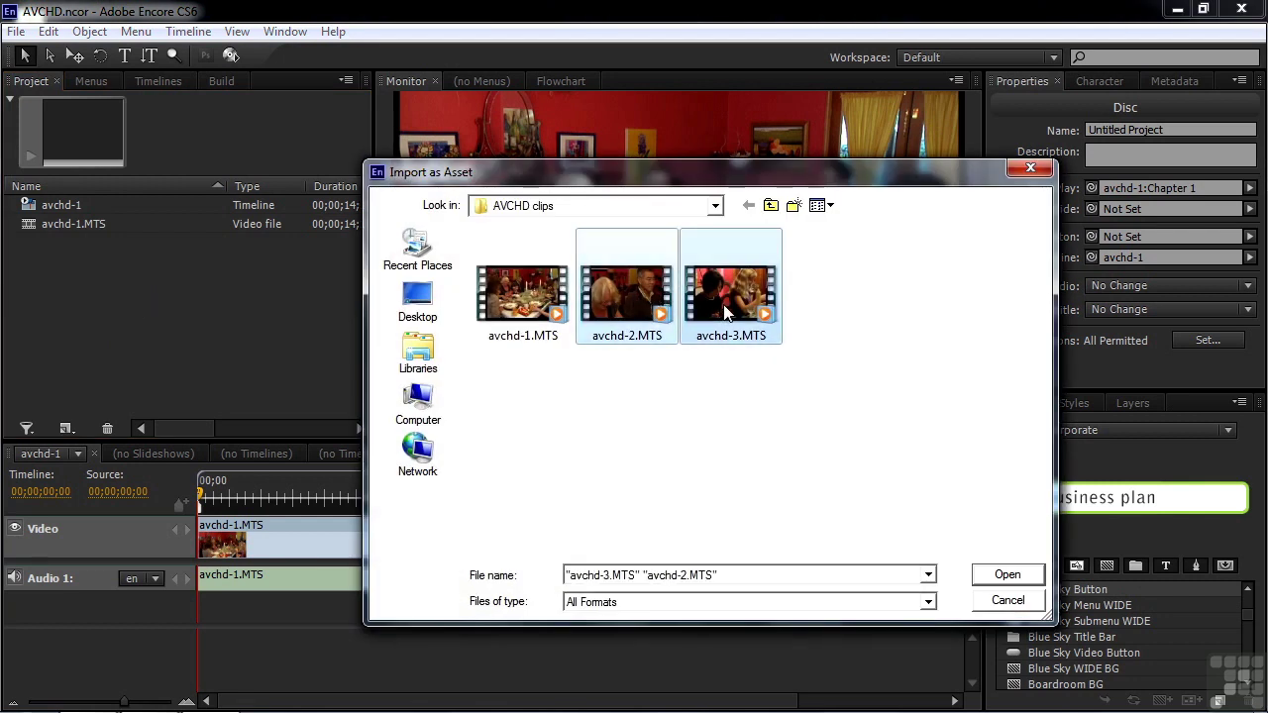
click(1007, 575)
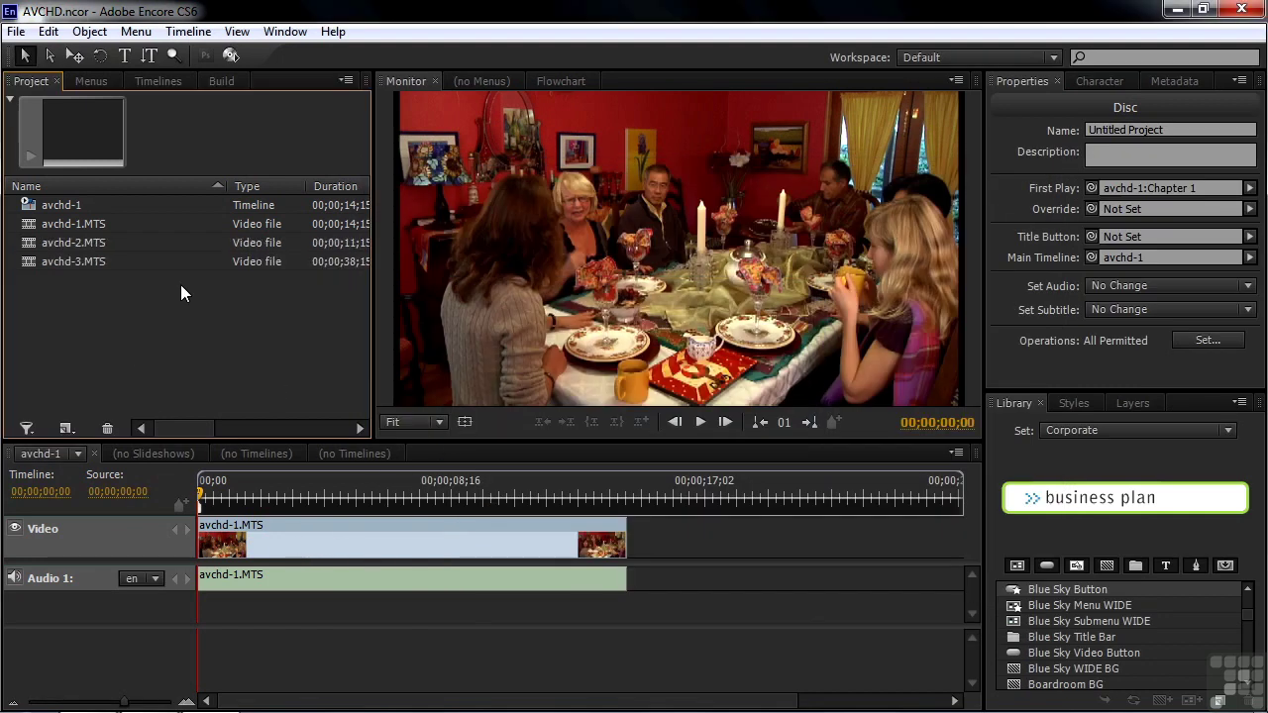
Append avchd-2.MTS then avchd-3.MTS after avchd-1.MTS on the timeline, each starting a chapter.
drag(28, 242, 646, 547)
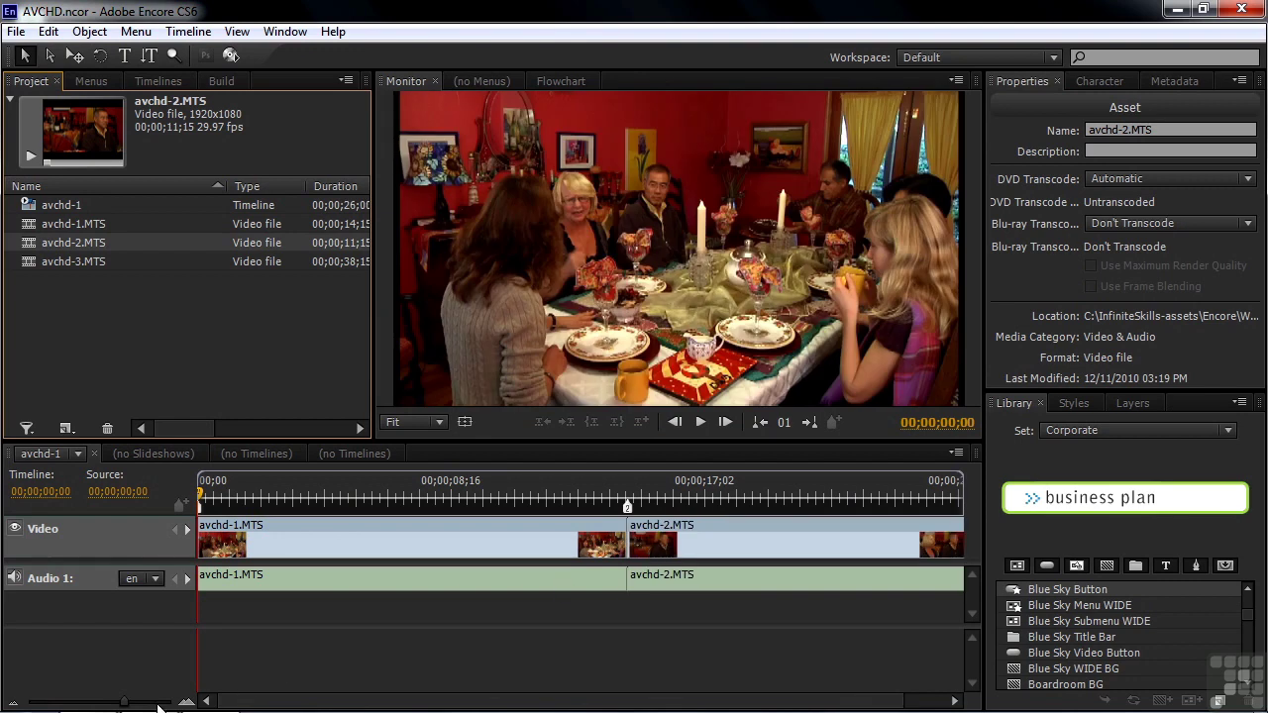
drag(125, 703, 104, 704)
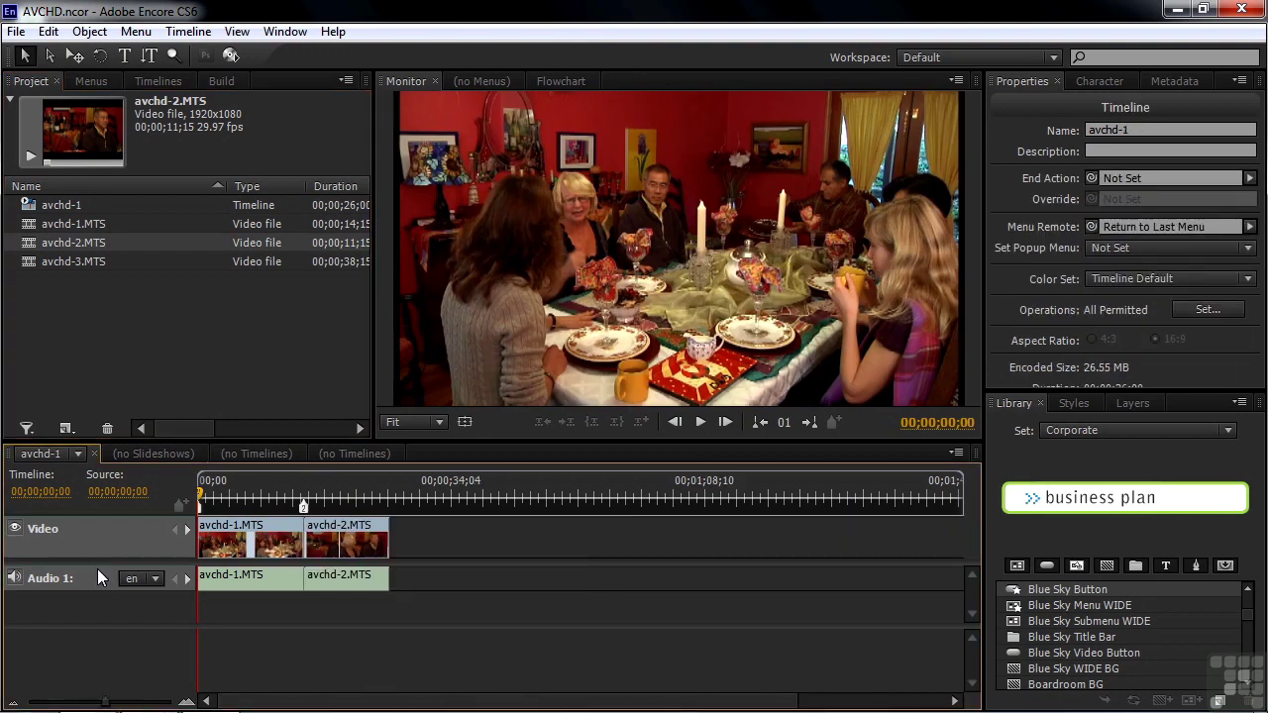
drag(32, 257, 396, 543)
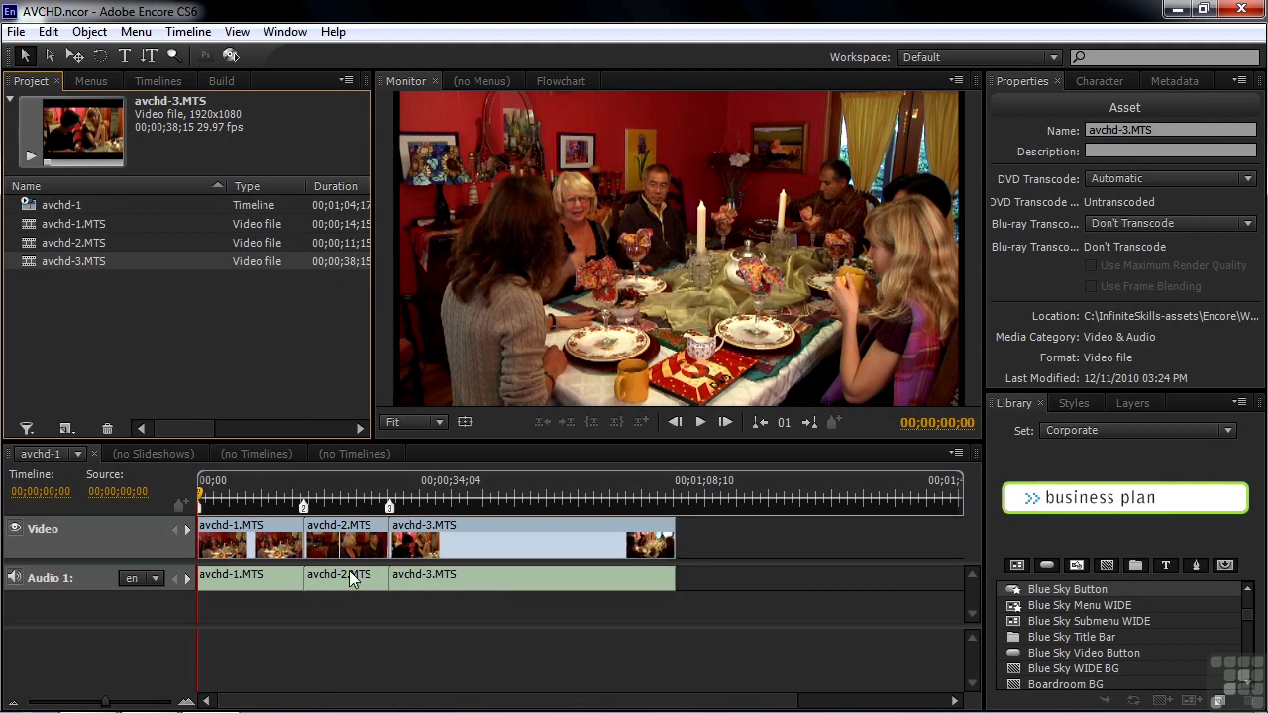
drag(203, 499, 374, 498)
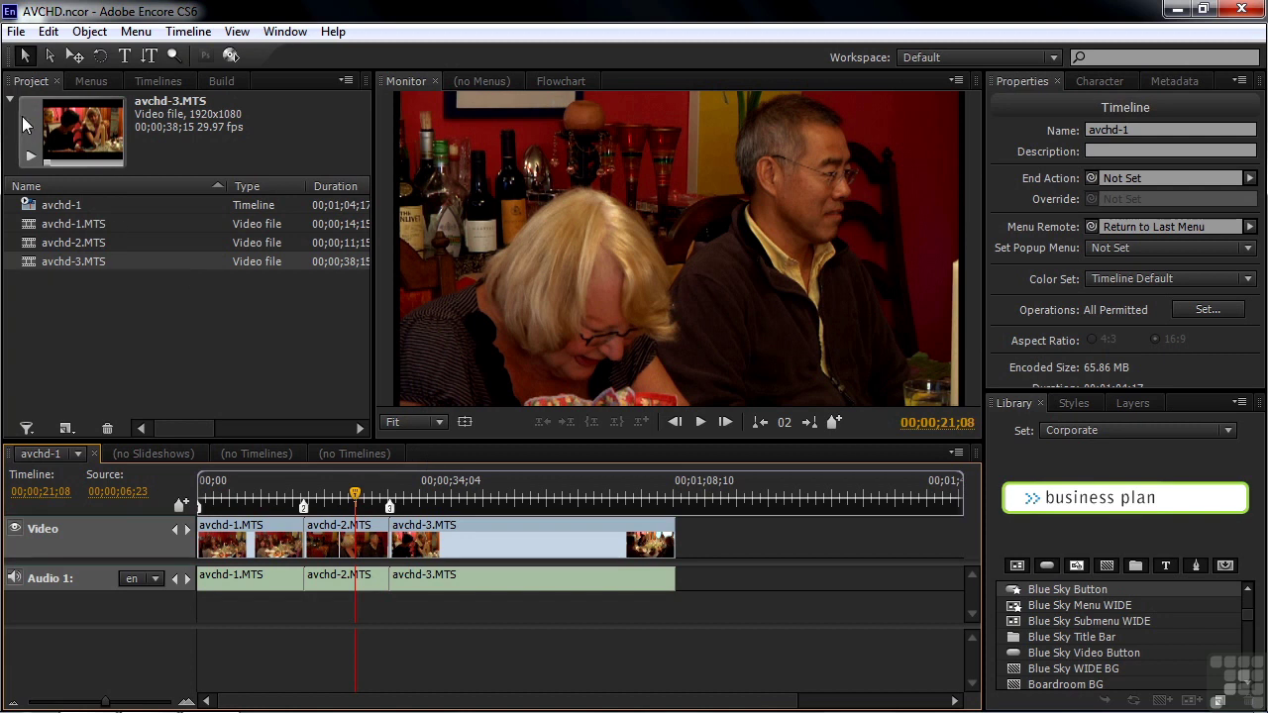
Dynamically link the AVCHD-sequence from P Pro example project.prproj into the project.
click(17, 31)
mouse_move(109, 201)
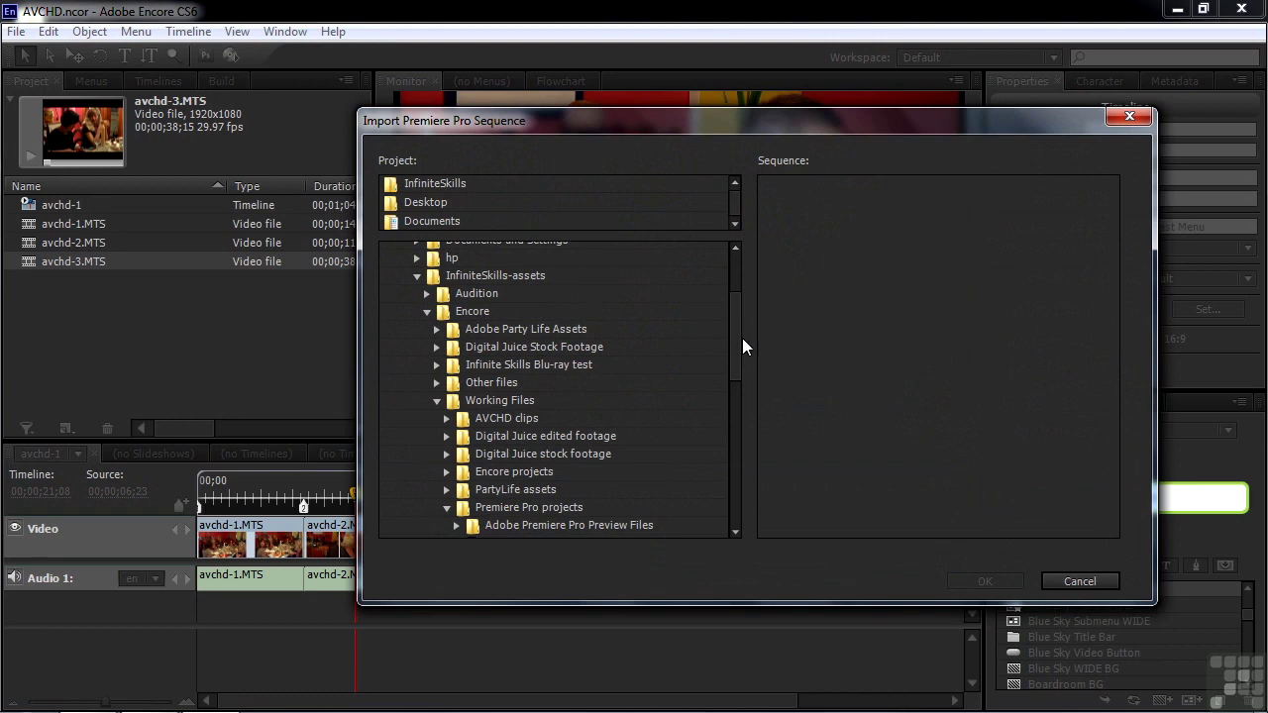
drag(738, 337, 737, 381)
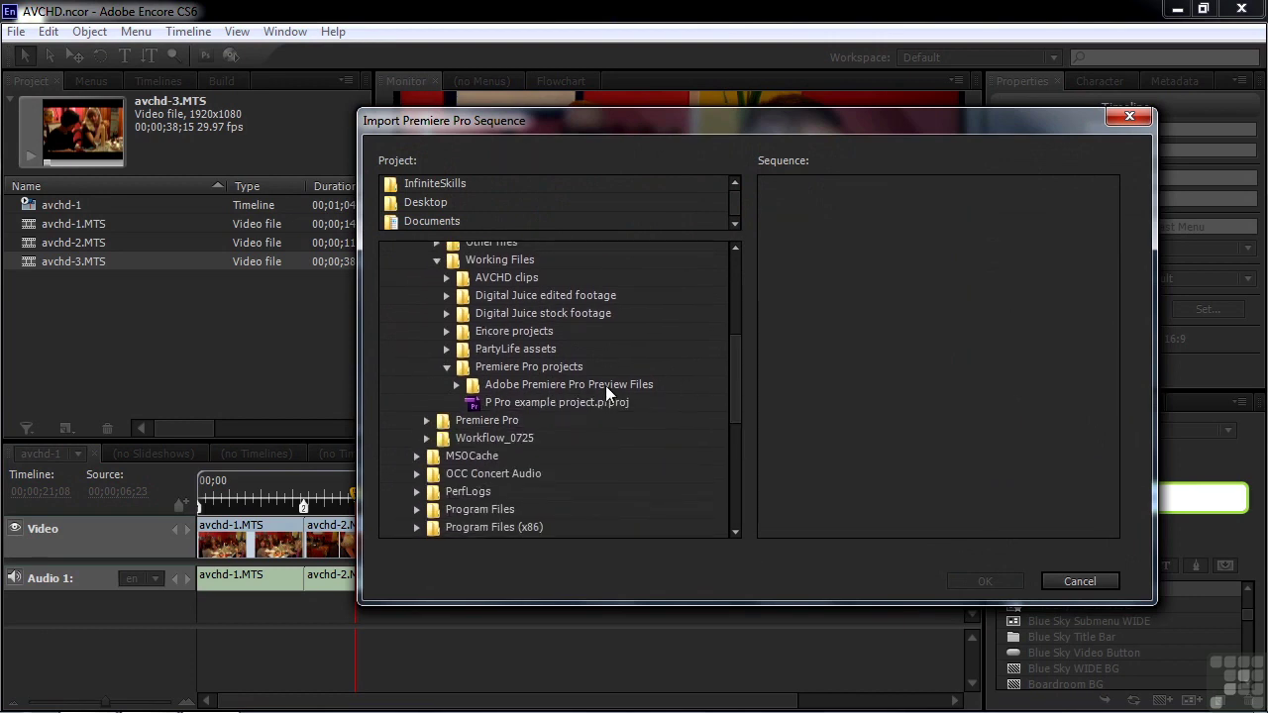
click(502, 404)
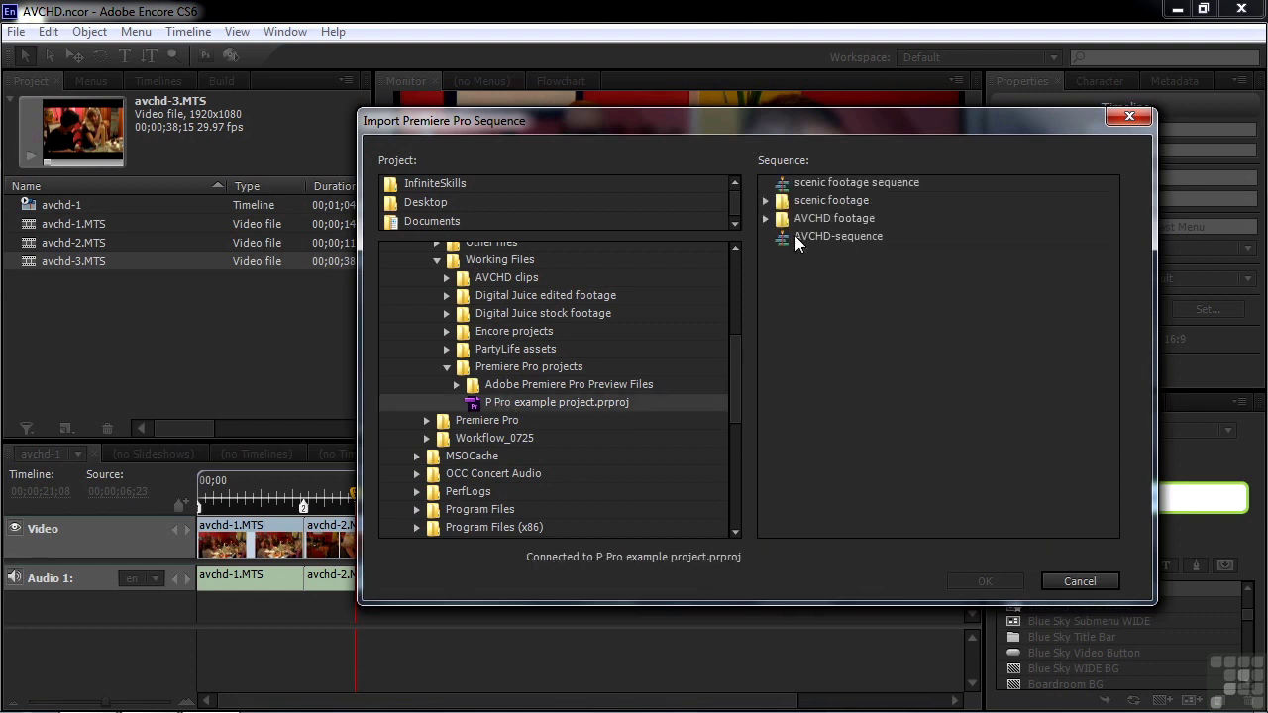
click(786, 240)
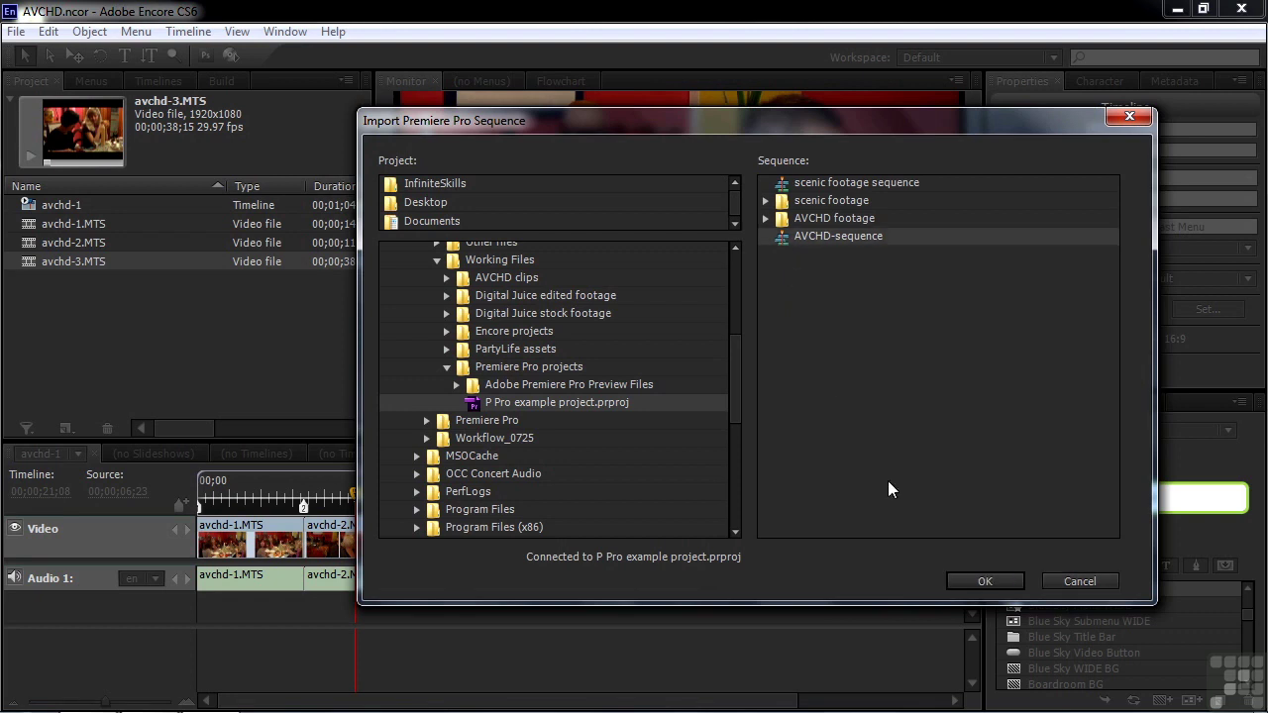
click(981, 580)
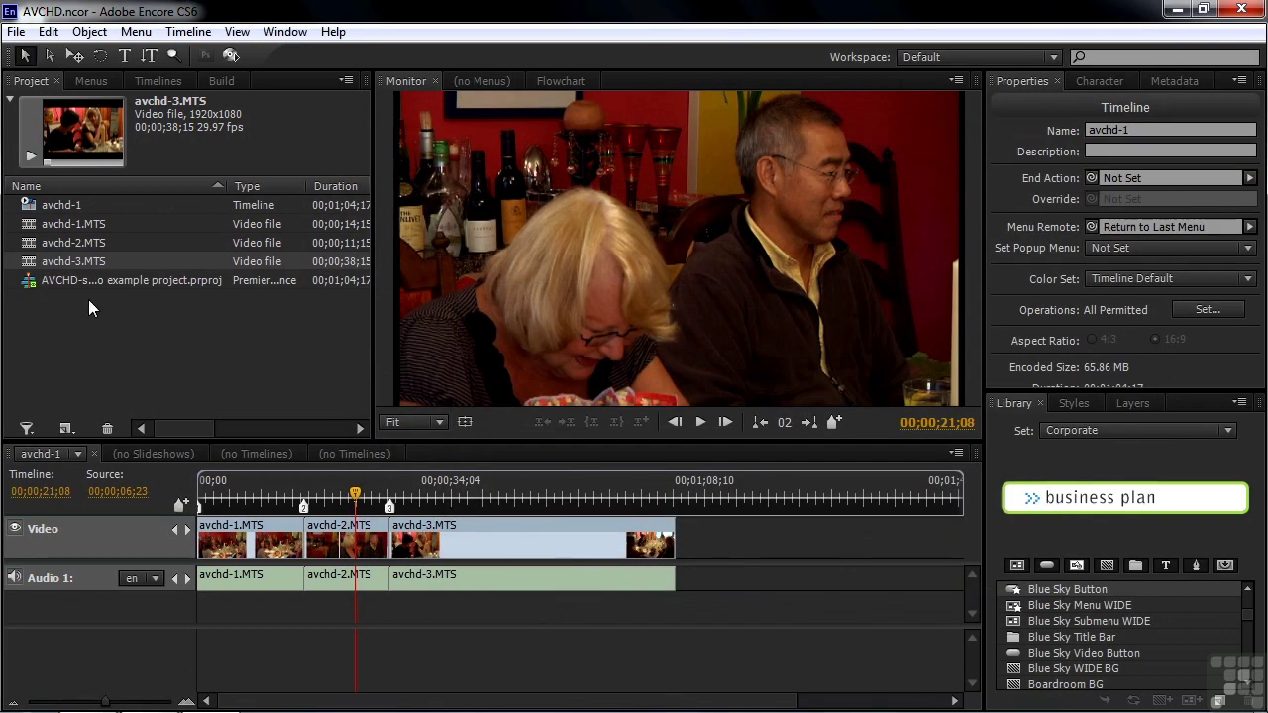
Select the AVCHD-sequence asset and scroll right to its transcode columns.
click(30, 282)
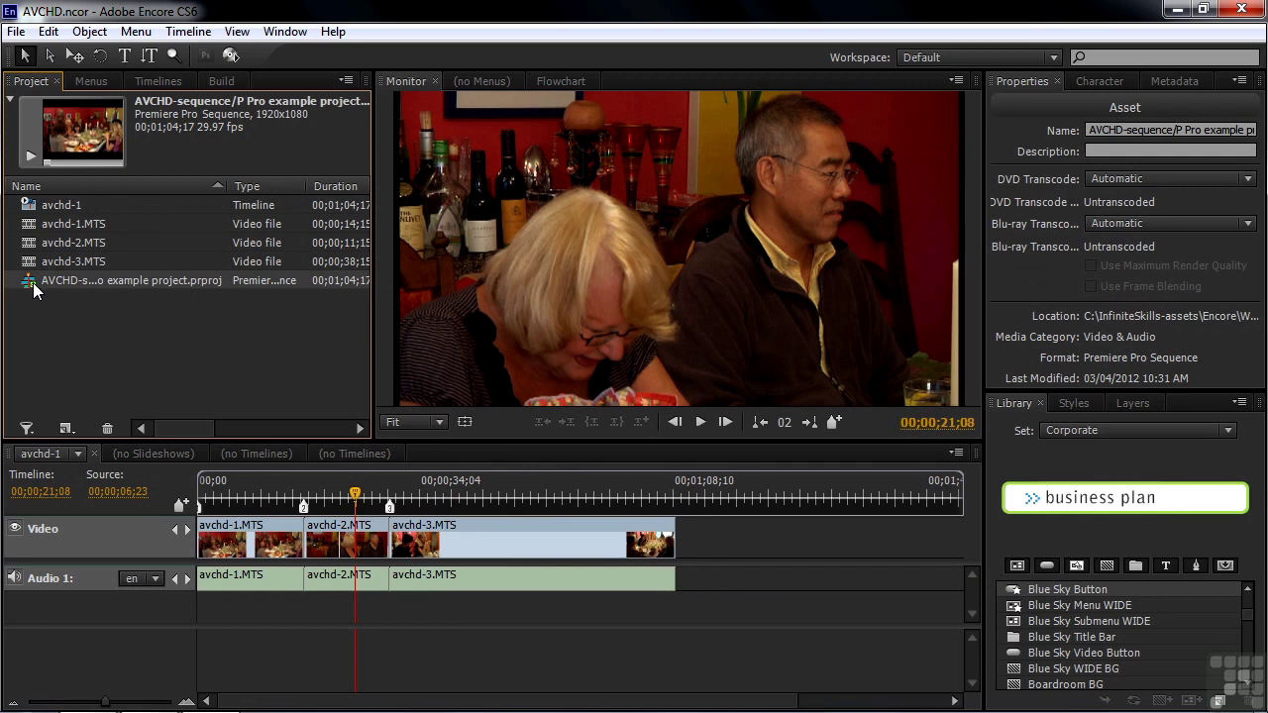
drag(171, 434, 273, 437)
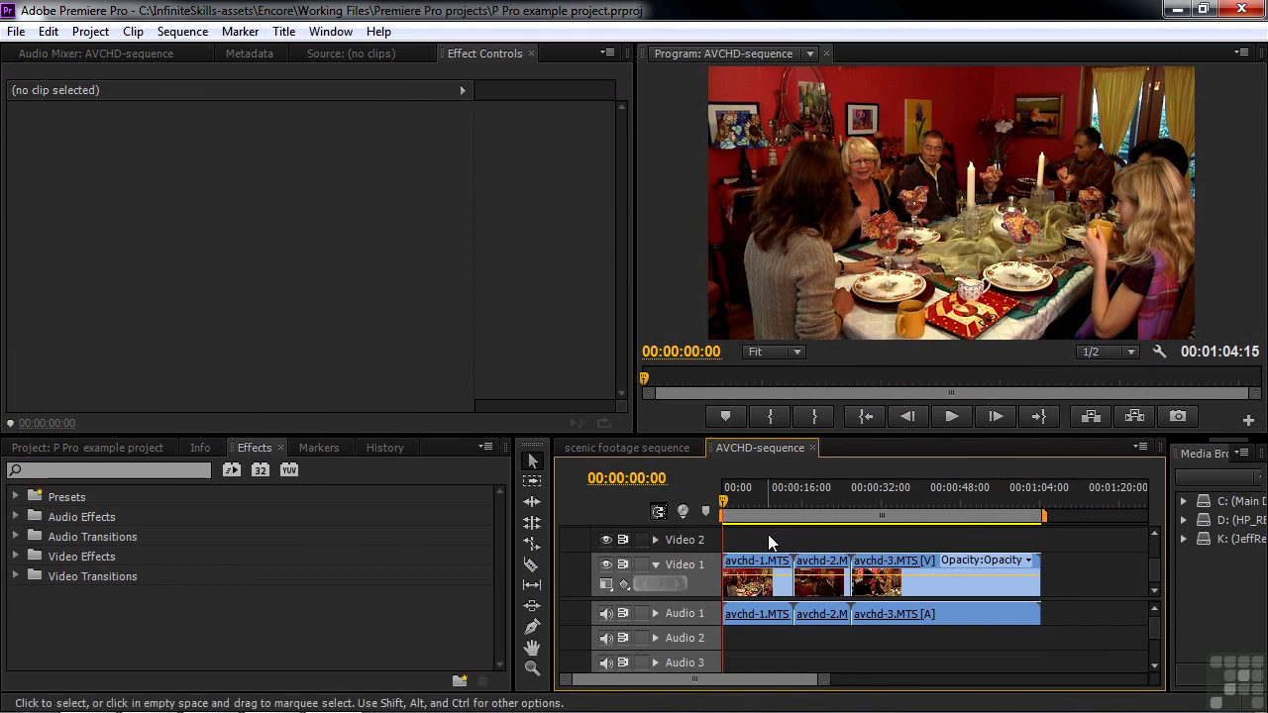
Scrub through the start of the AVCHD-sequence in Premiere Pro's timeline.
drag(729, 504, 752, 501)
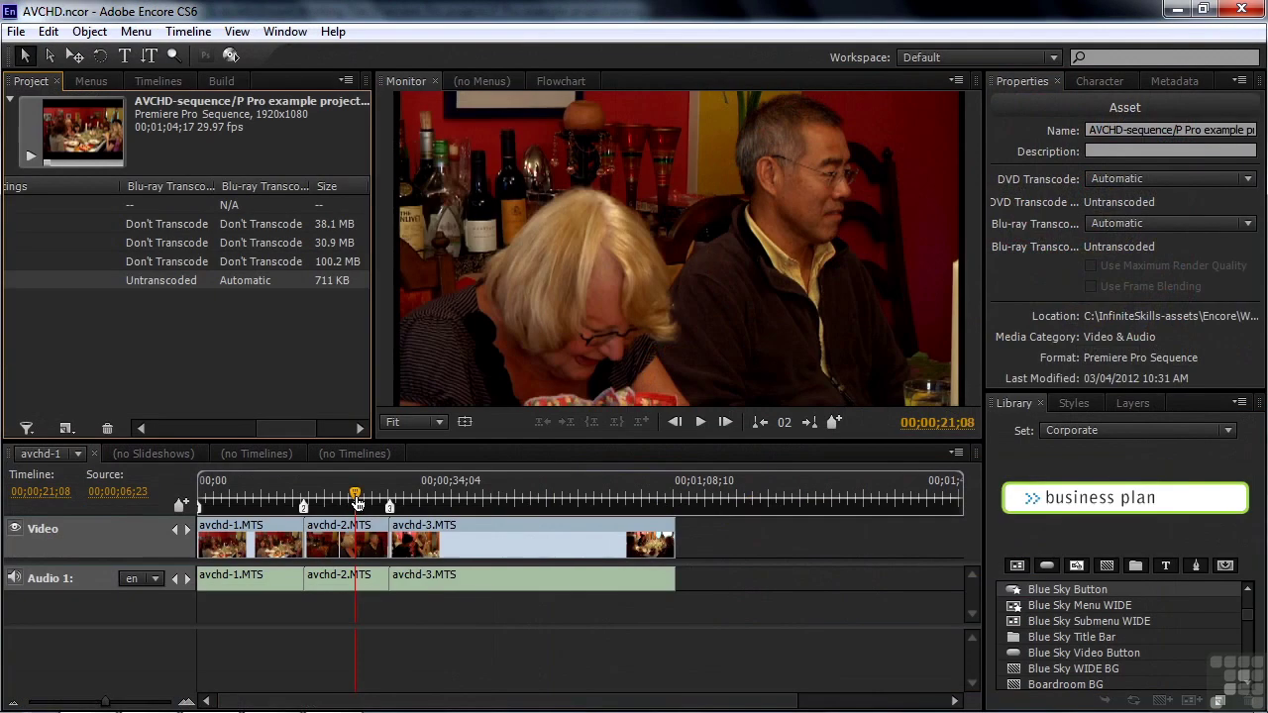
Scrub the Encore timeline into the third chapter and scroll back to the Name, Type and Duration columns.
drag(356, 505, 426, 504)
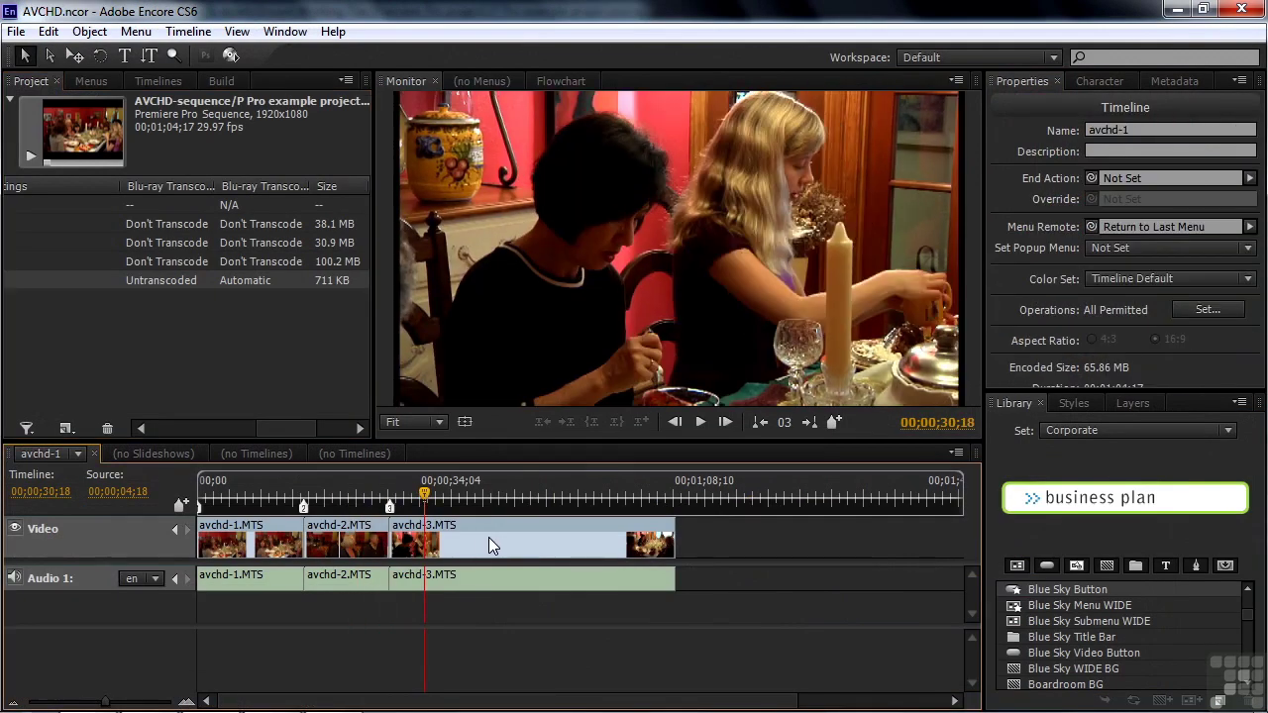
drag(301, 426, 163, 428)
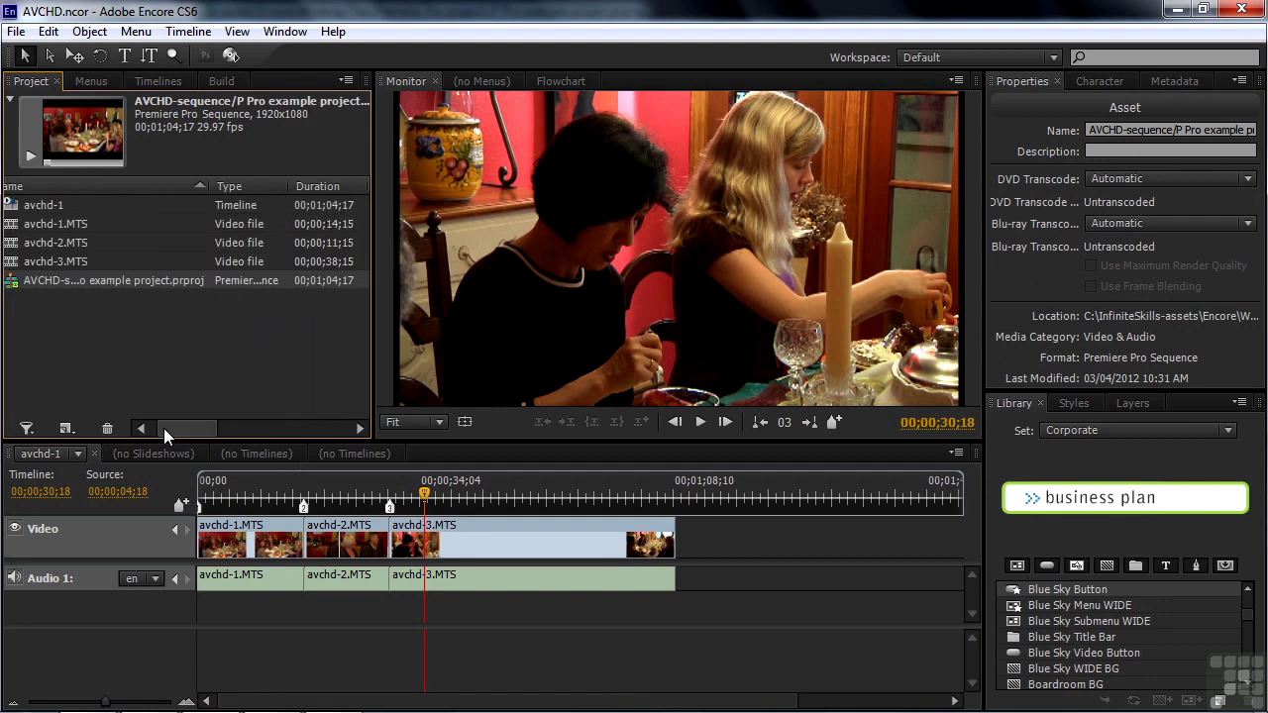